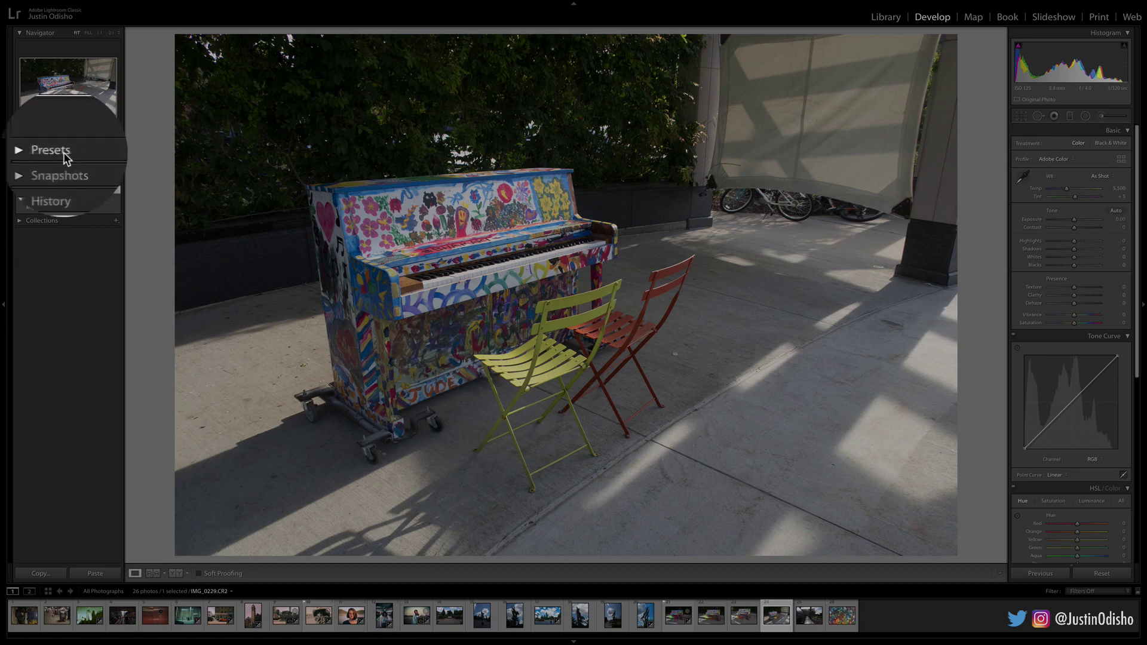
- Show the preset list and preview the built-in color, creative and black-and-white presets on the piano photo
click(37, 153)
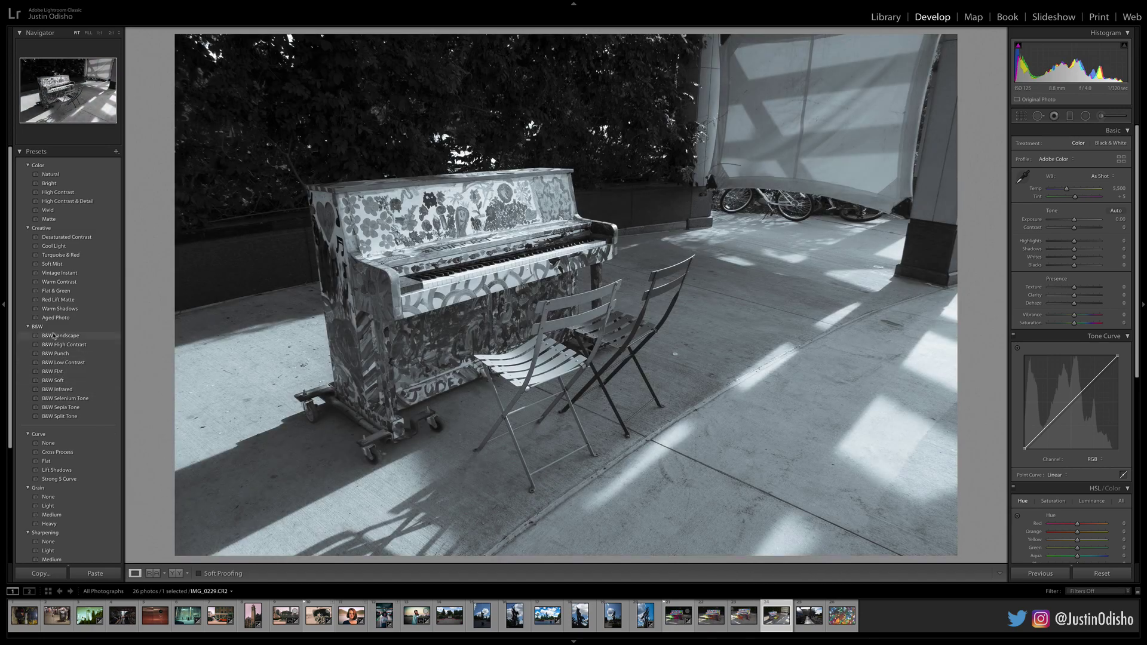
scroll(55, 411, down, 5)
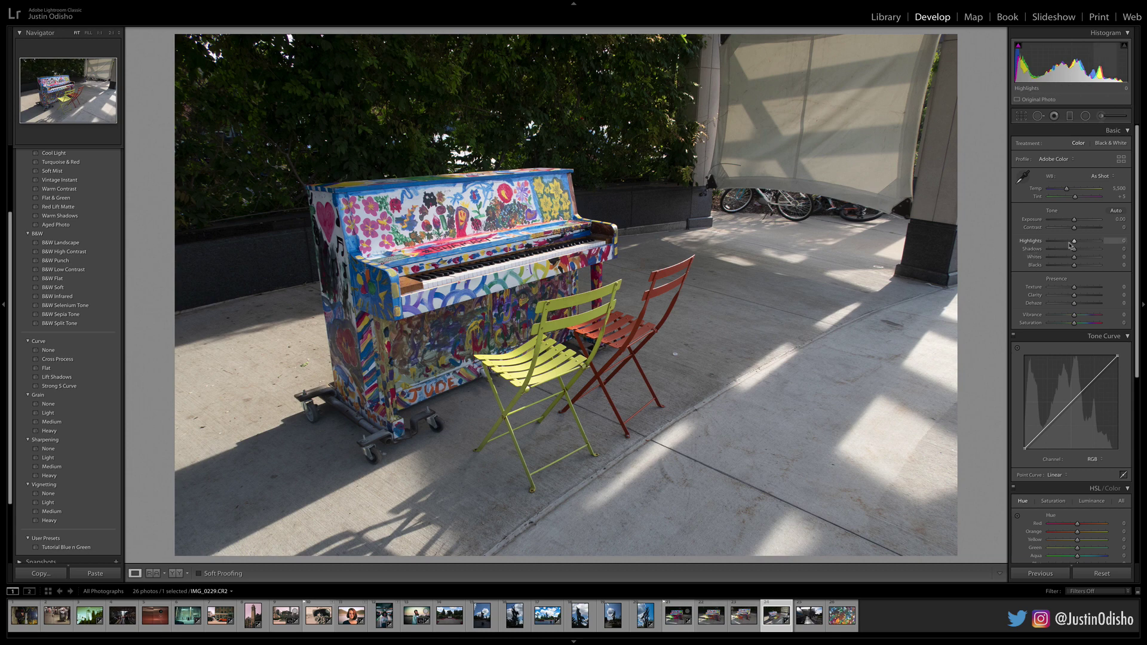
- Adjust the piano photo's basic settings to exposure +0.25, contrast +18 and saturation +28
drag(1078, 326, 1085, 326)
drag(1076, 233, 1076, 221)
- Split-tone the highlights to hue 62, saturation 47 and the shadows to hue 229, saturation 77, with lens vignetting amount -80
scroll(1081, 250, down, 5)
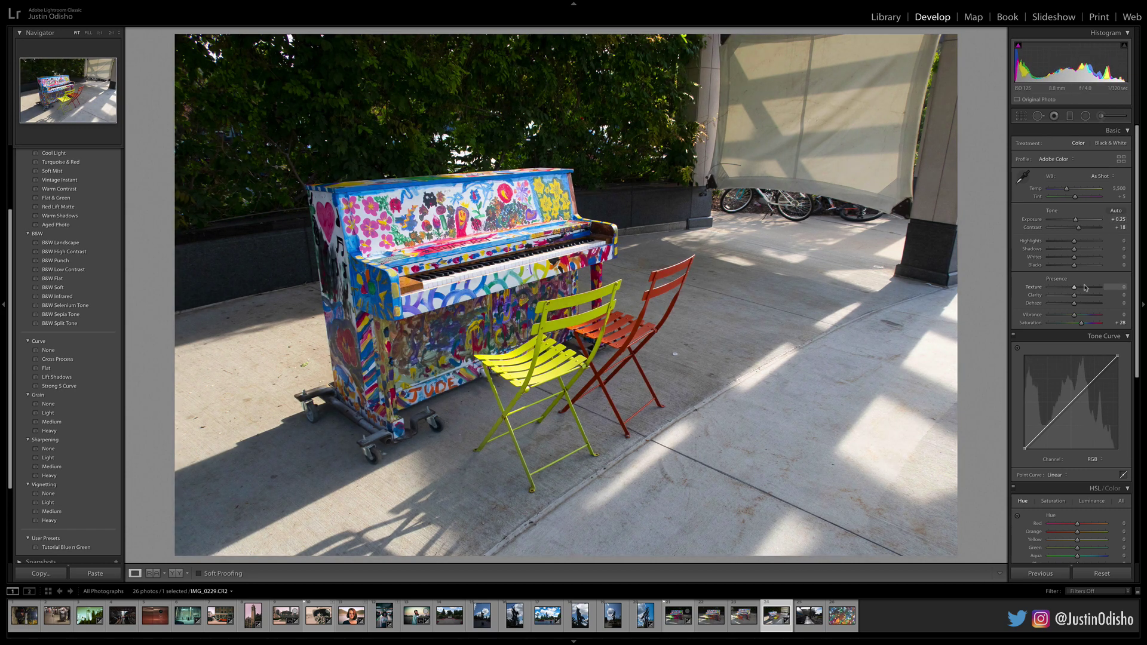
scroll(1086, 288, down, 2)
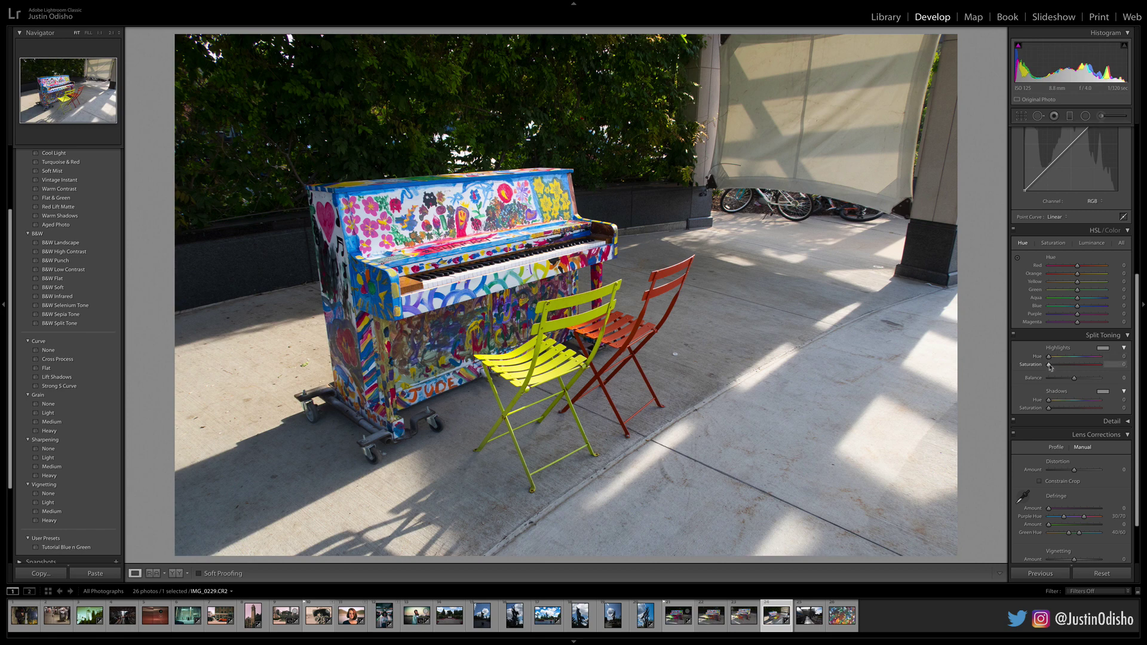
drag(1049, 365, 1078, 401)
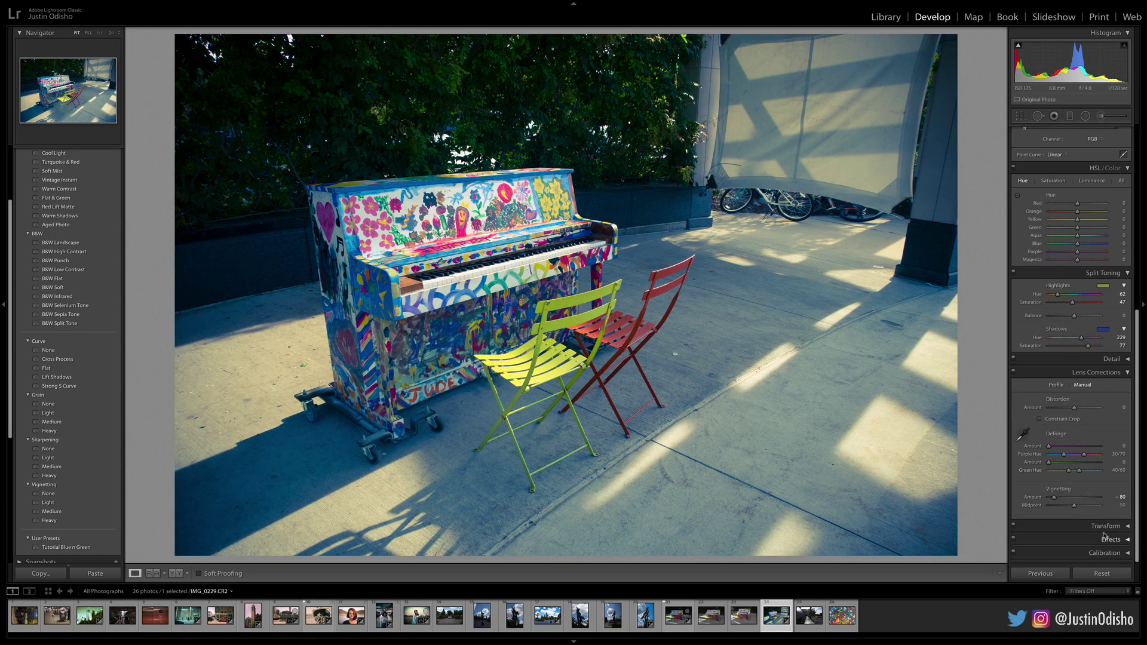
scroll(1069, 398, up, 5)
scroll(1069, 397, up, 2)
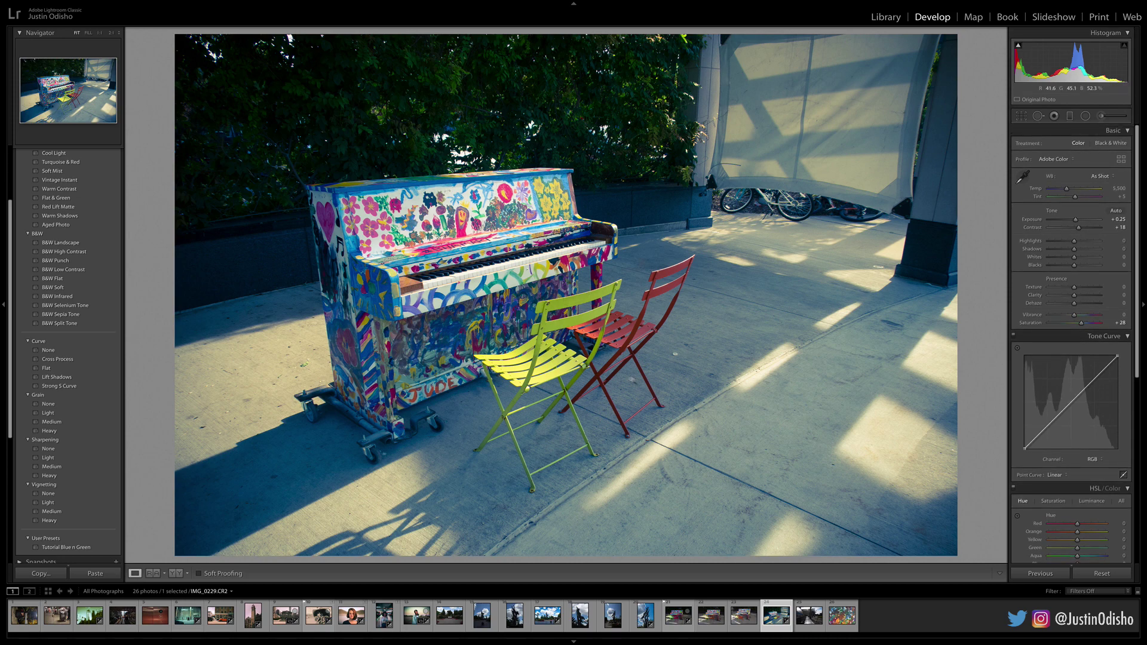
- View the neighbouring piano photo IMG_0228.CR2 and return to IMG_0229.CR2
click(742, 616)
click(743, 615)
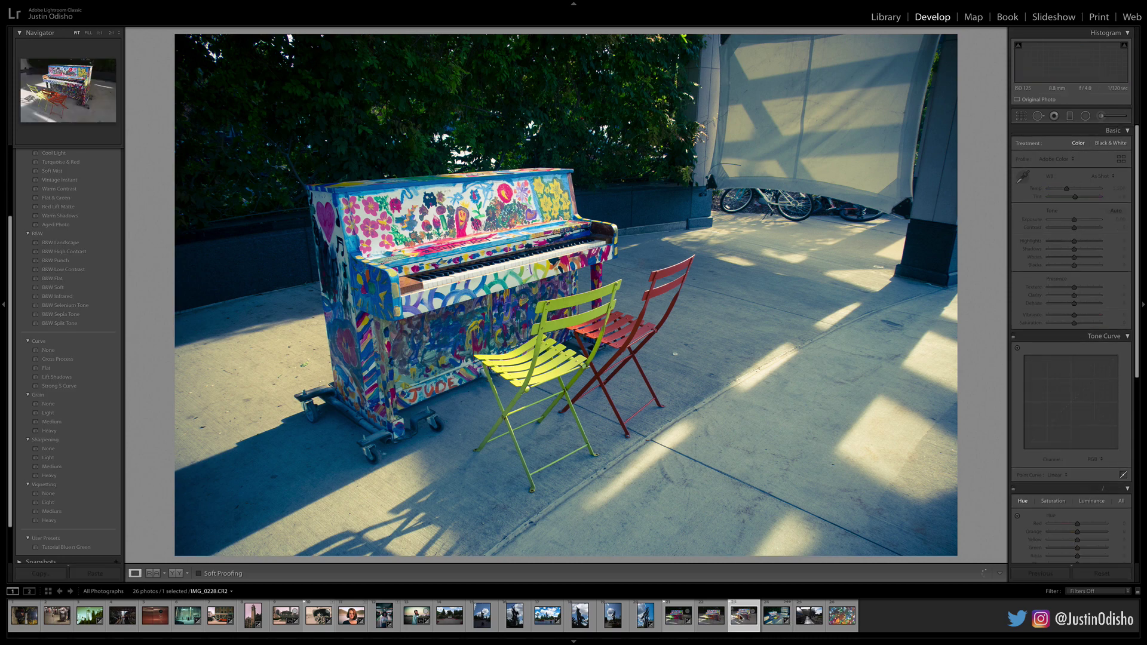
click(777, 616)
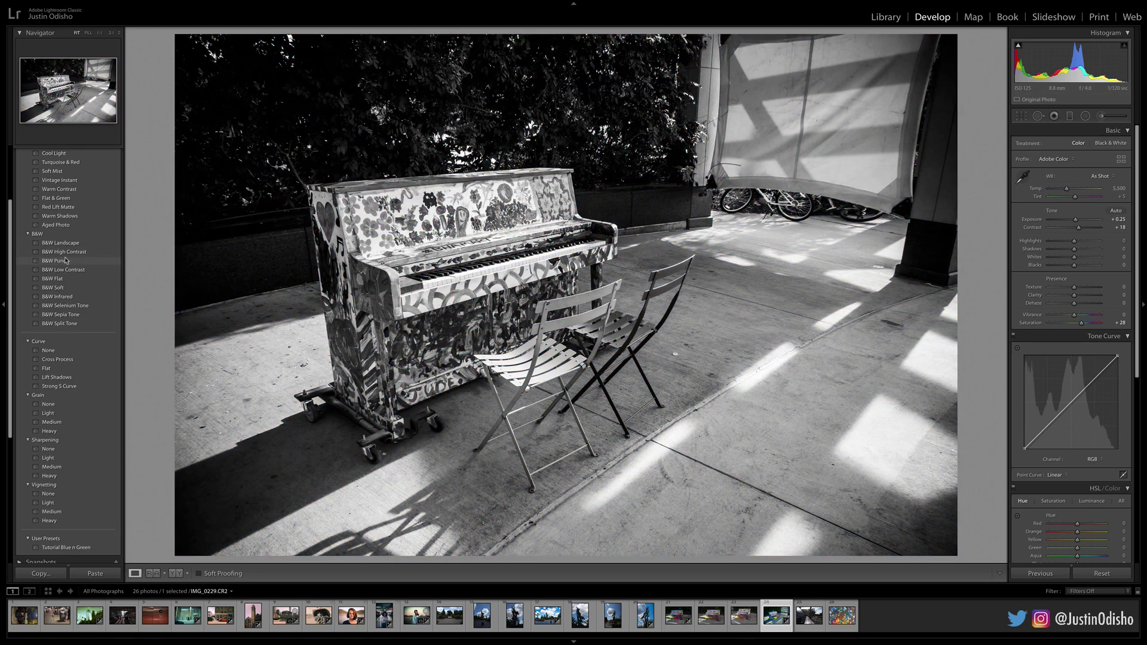
- Start a new develop preset from the current edit and name it "Blue Green Test" in the User Presets group
scroll(74, 257, up, 3)
scroll(74, 257, down, 1)
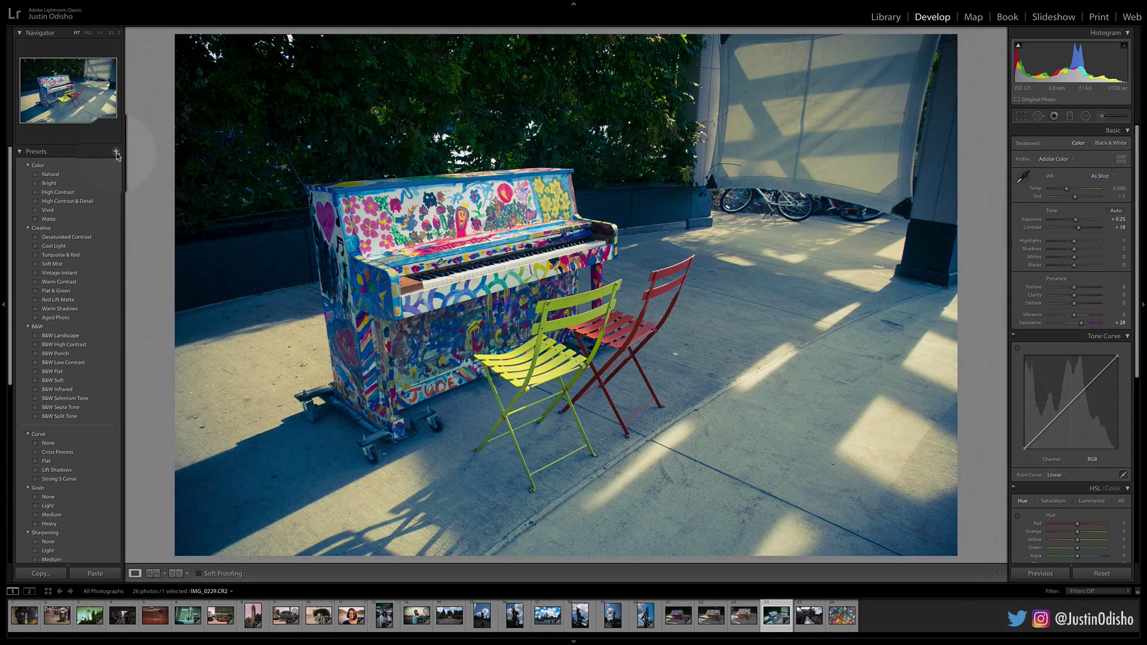
click(116, 151)
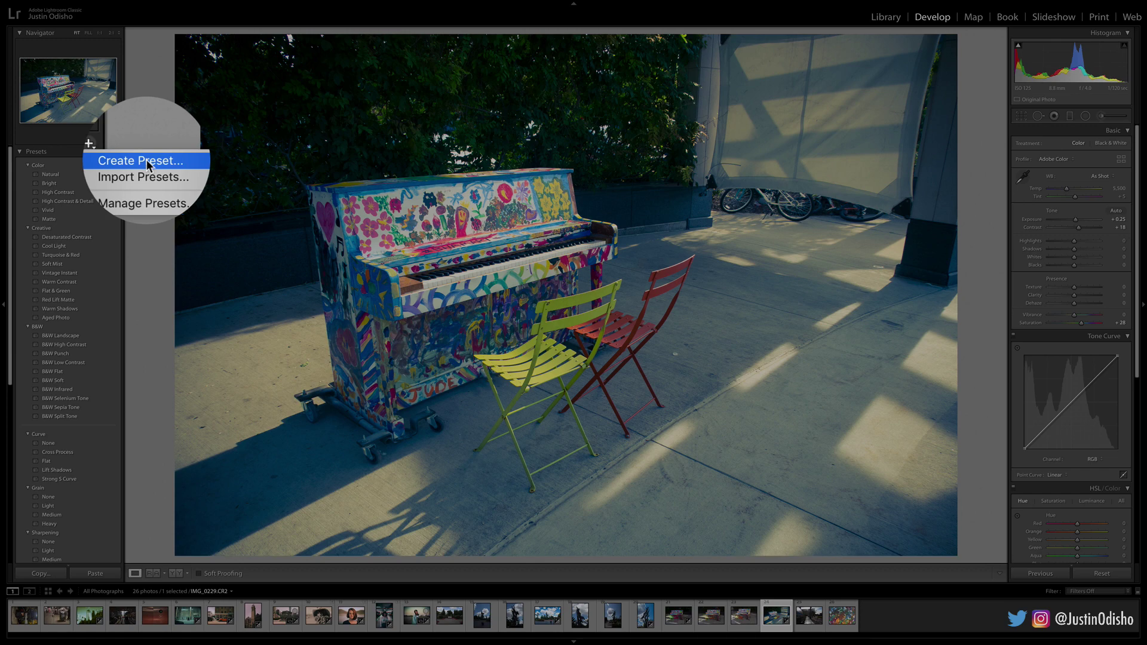
click(128, 161)
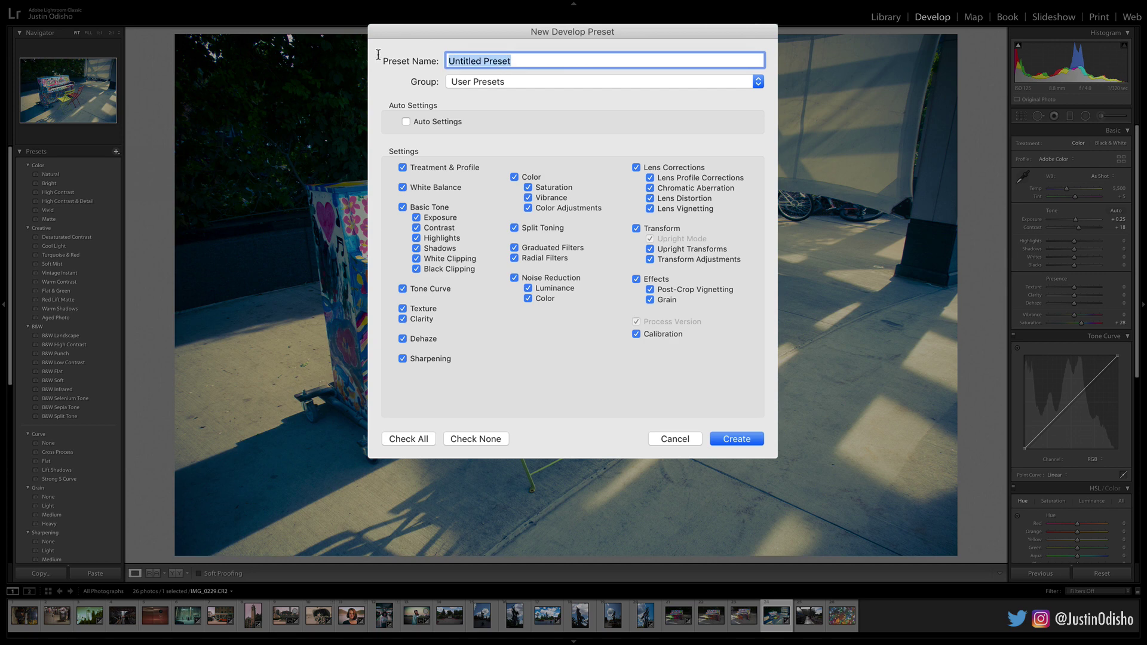
text(Blue Green Test)
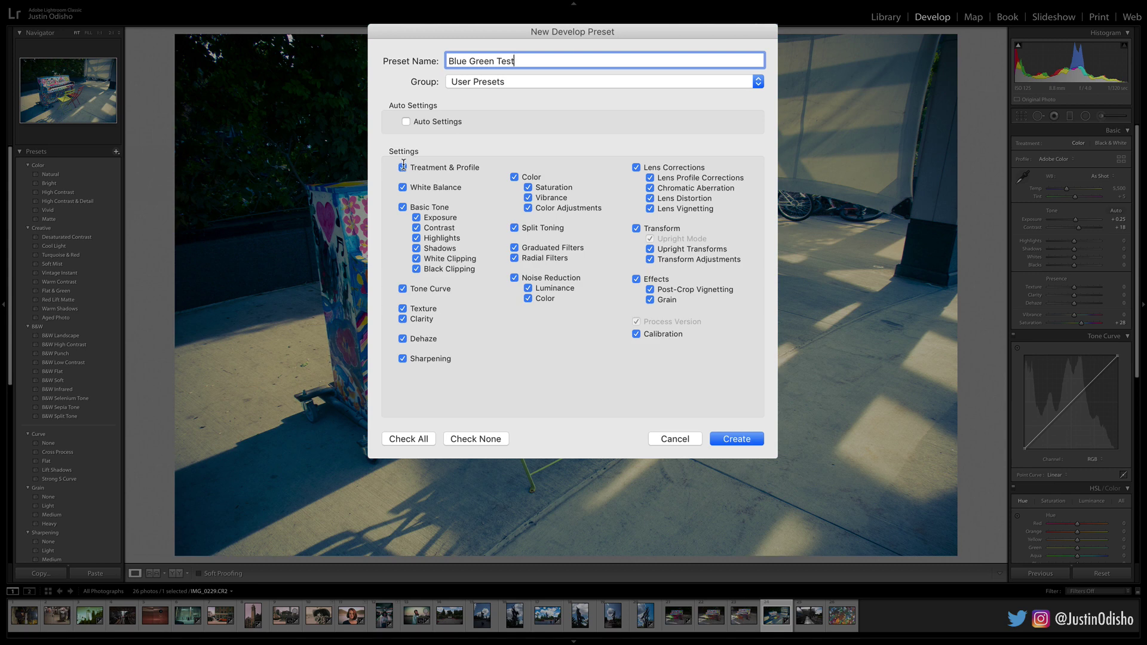
- Create the preset with all available settings included, keeping Basic Tone and Transform enabled
click(415, 207)
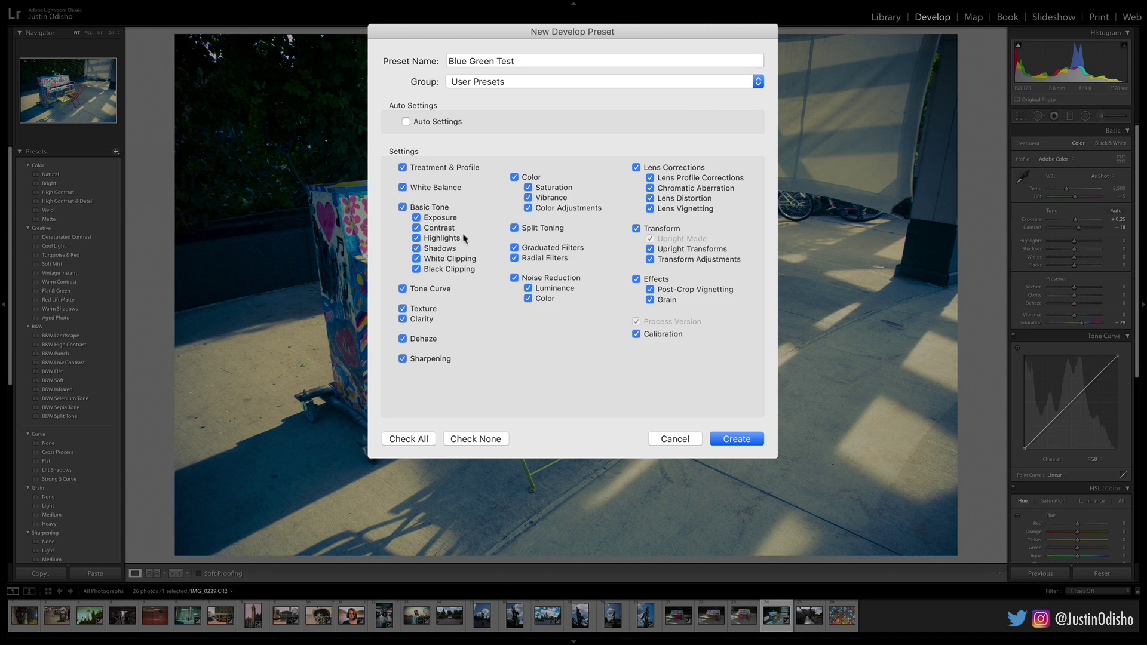
click(403, 207)
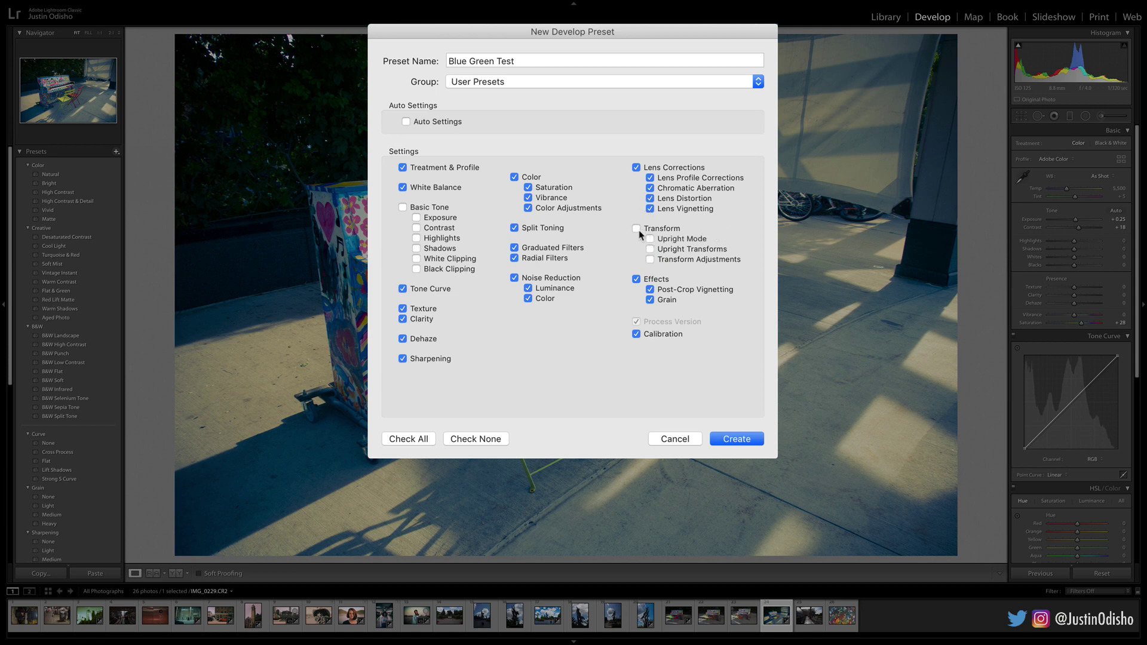
click(402, 206)
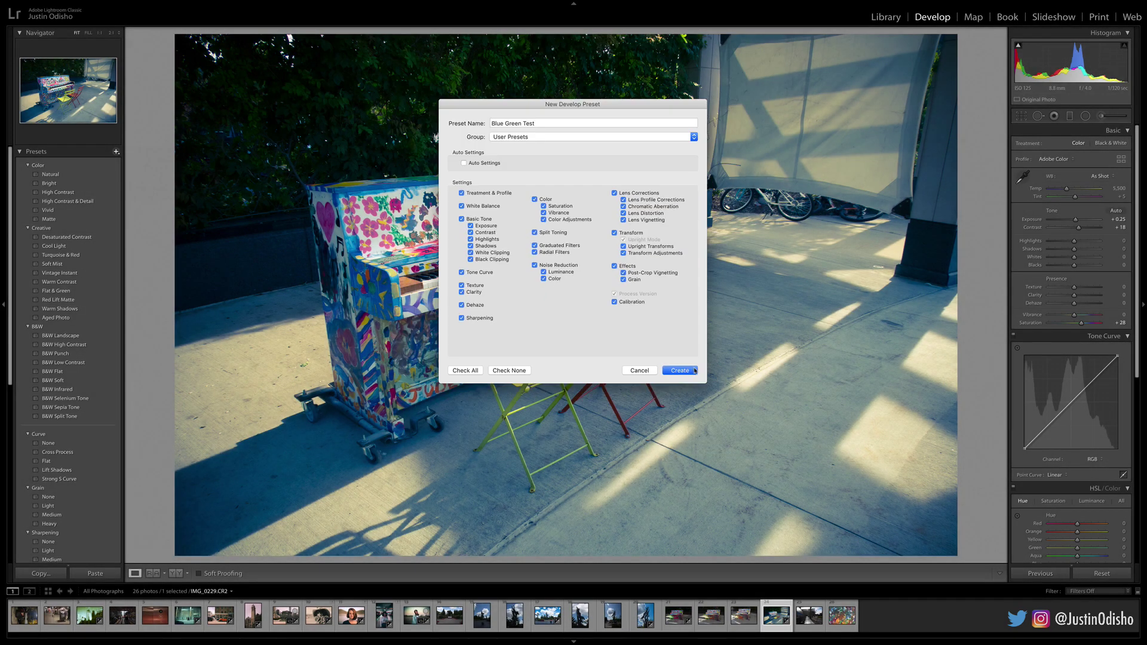
click(684, 372)
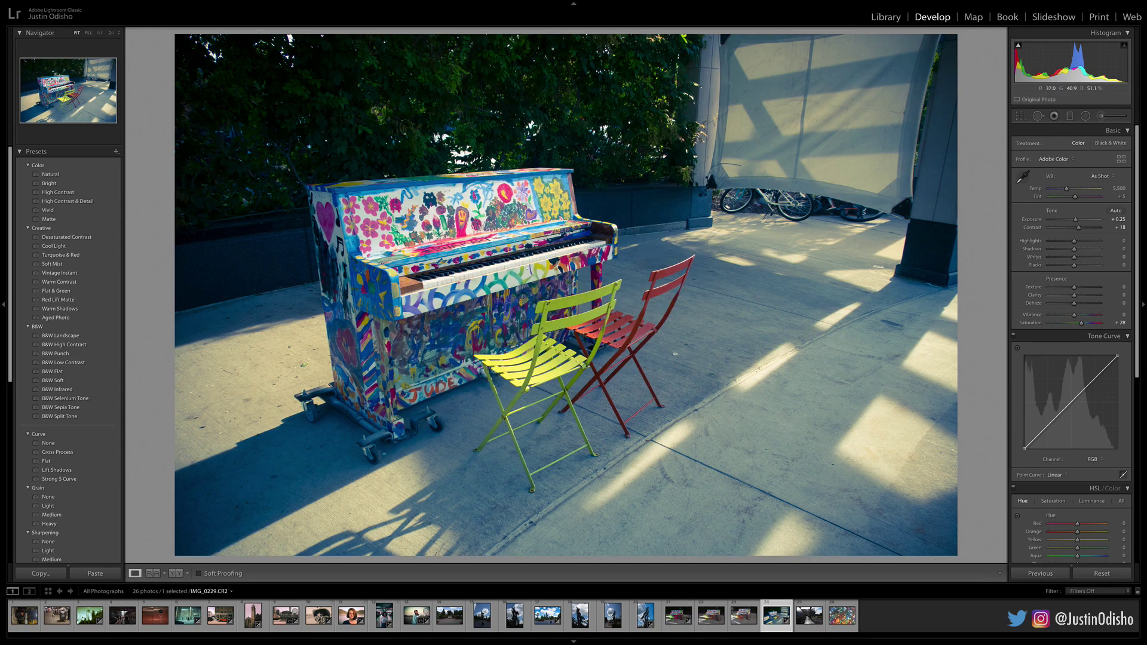
- Apply the Blue Green Test user preset to the unedited piano photo IMG_0228.CR2
scroll(47, 267, down, 2)
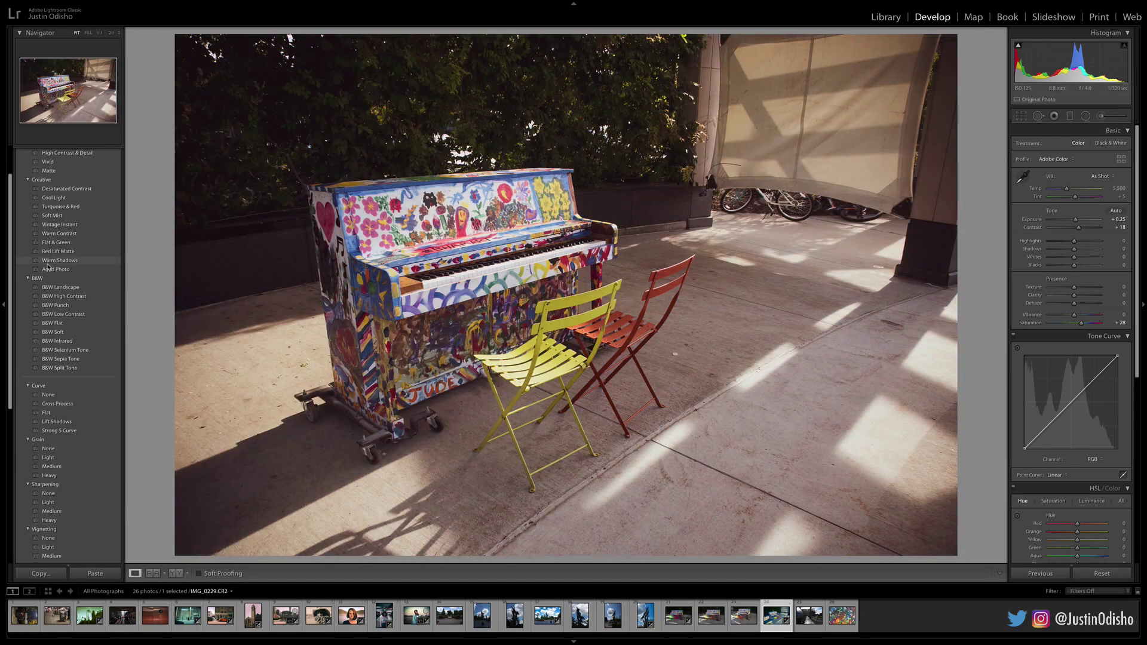
scroll(47, 267, down, 5)
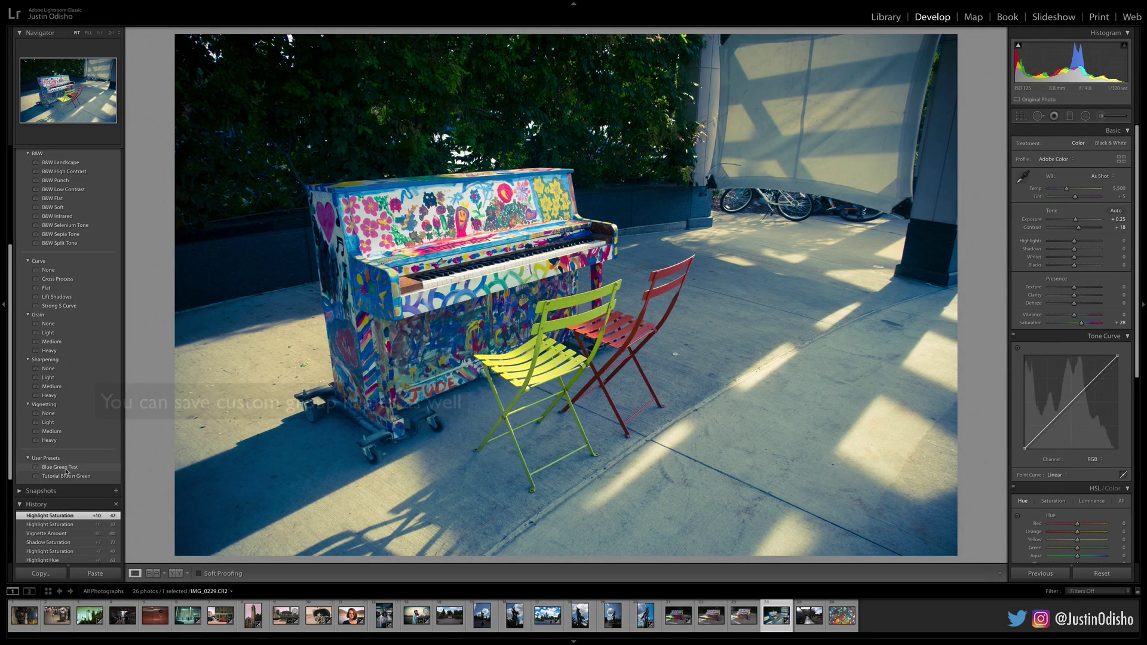
click(744, 615)
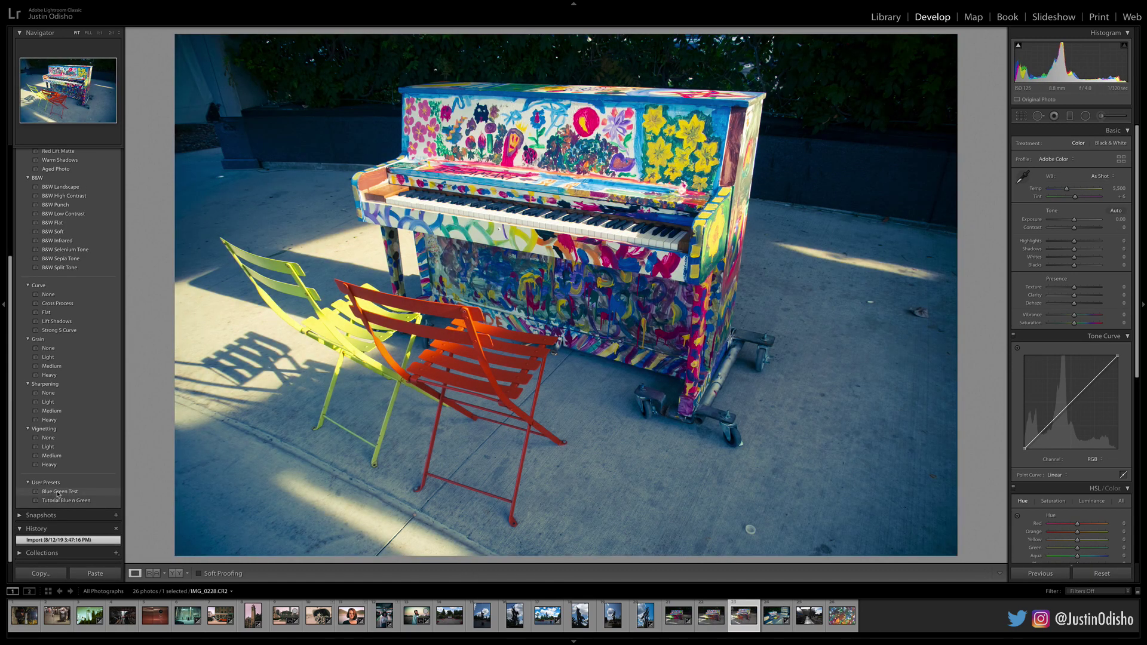
click(58, 492)
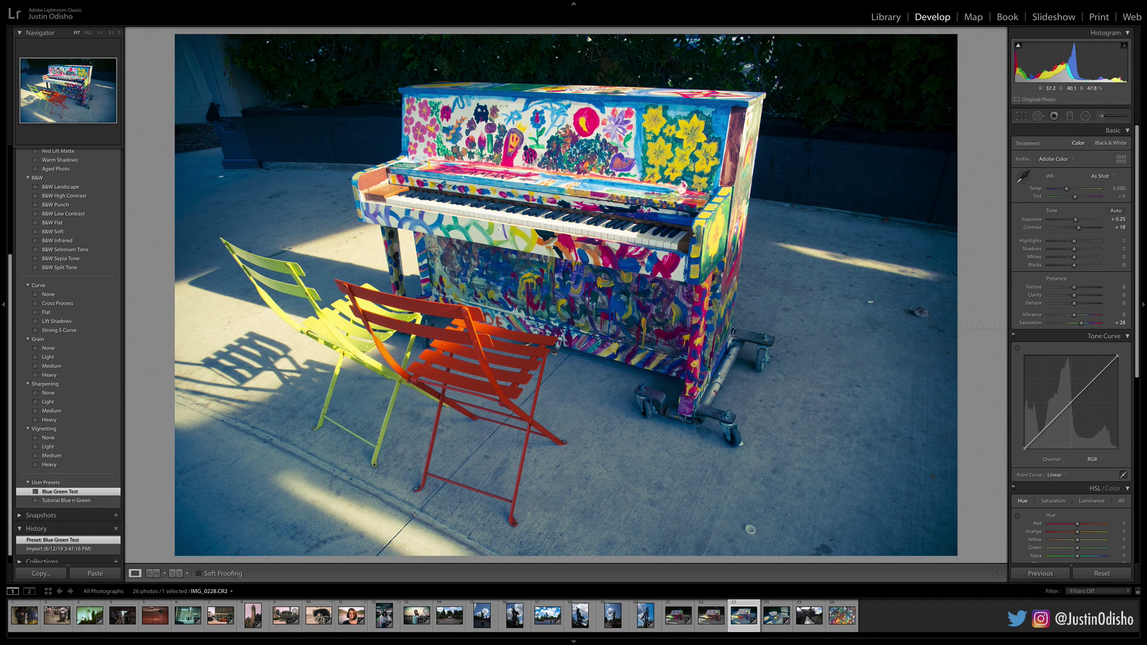
- Review the settings the preset applied and raise this photo's exposure to +0.65
scroll(1085, 326, down, 3)
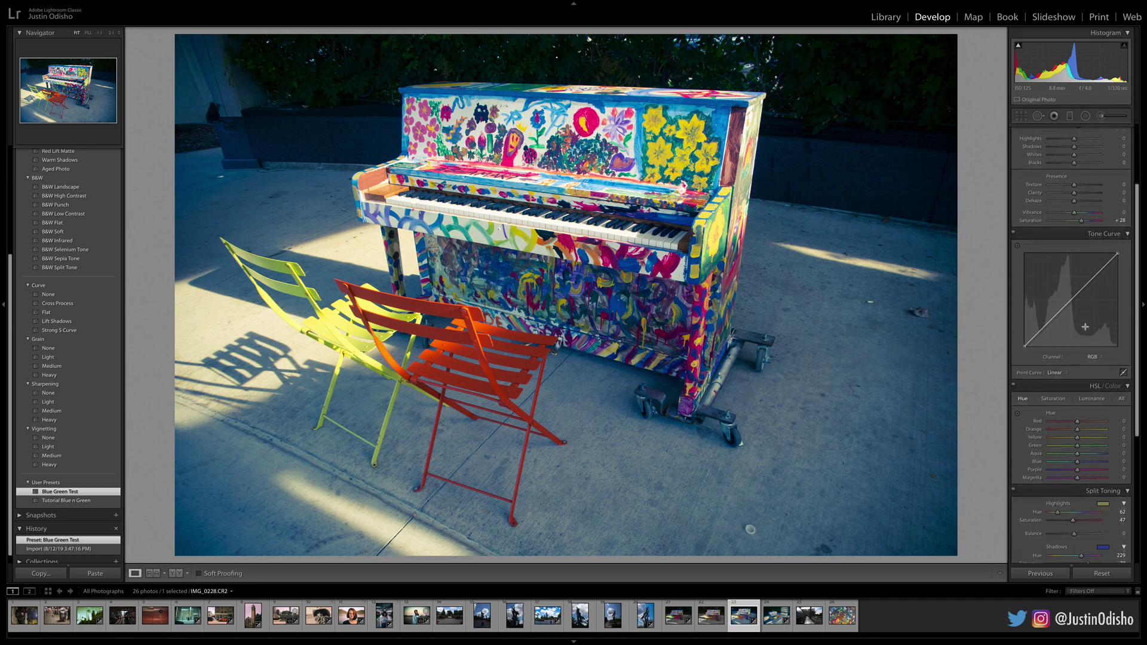
scroll(1086, 326, down, 6)
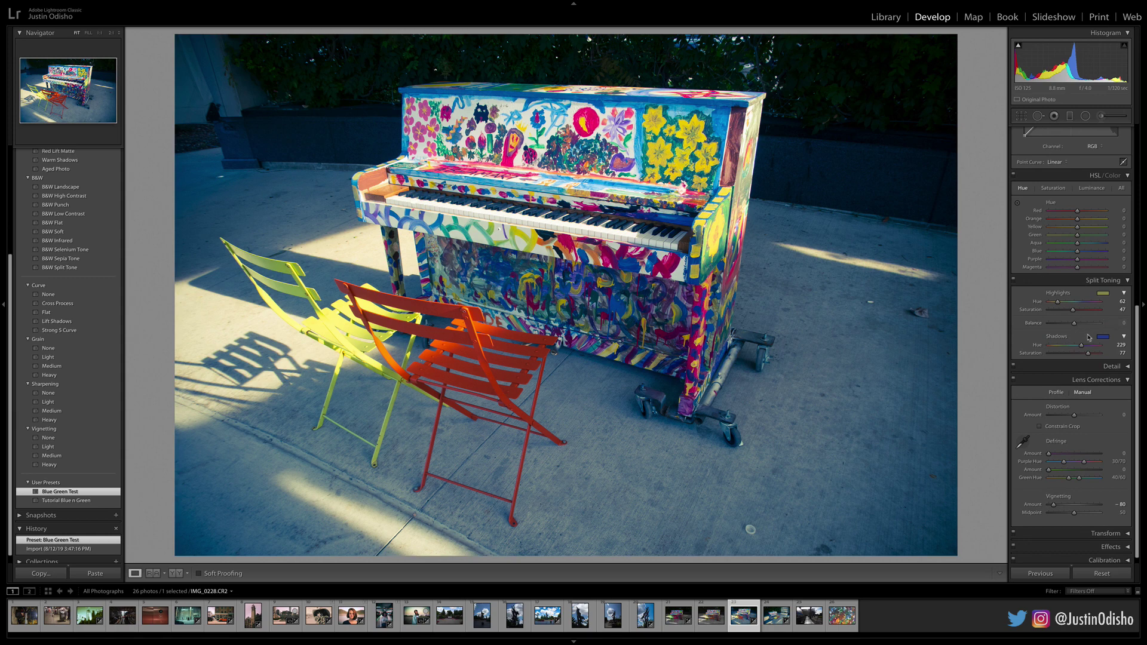
scroll(1073, 328, up, 8)
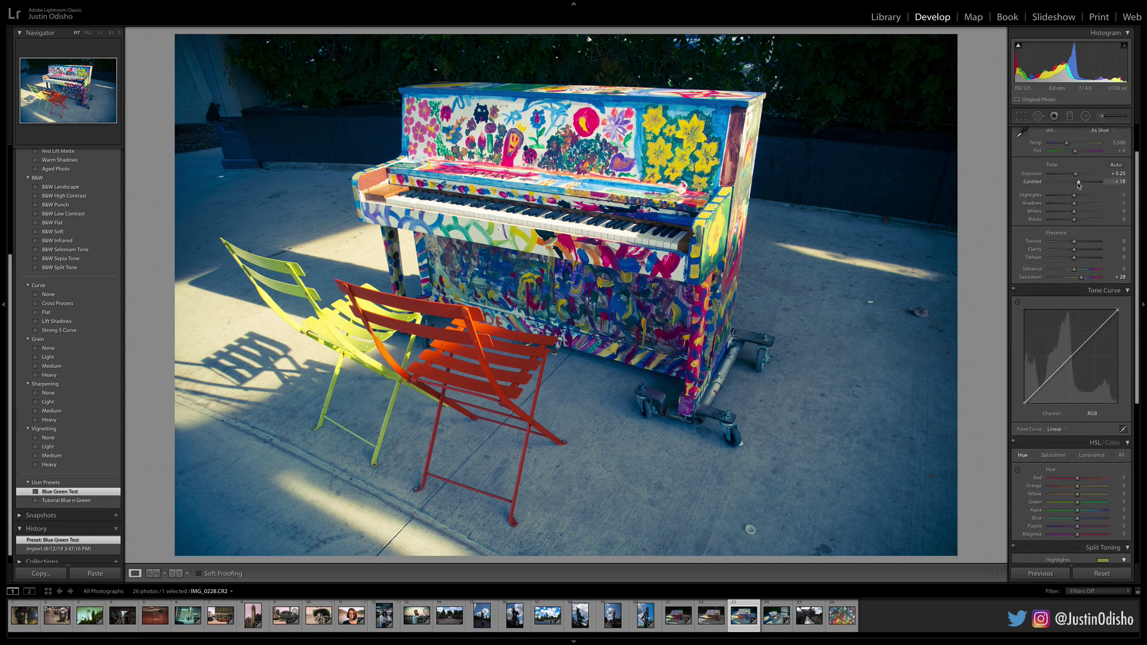
drag(1075, 174, 1077, 175)
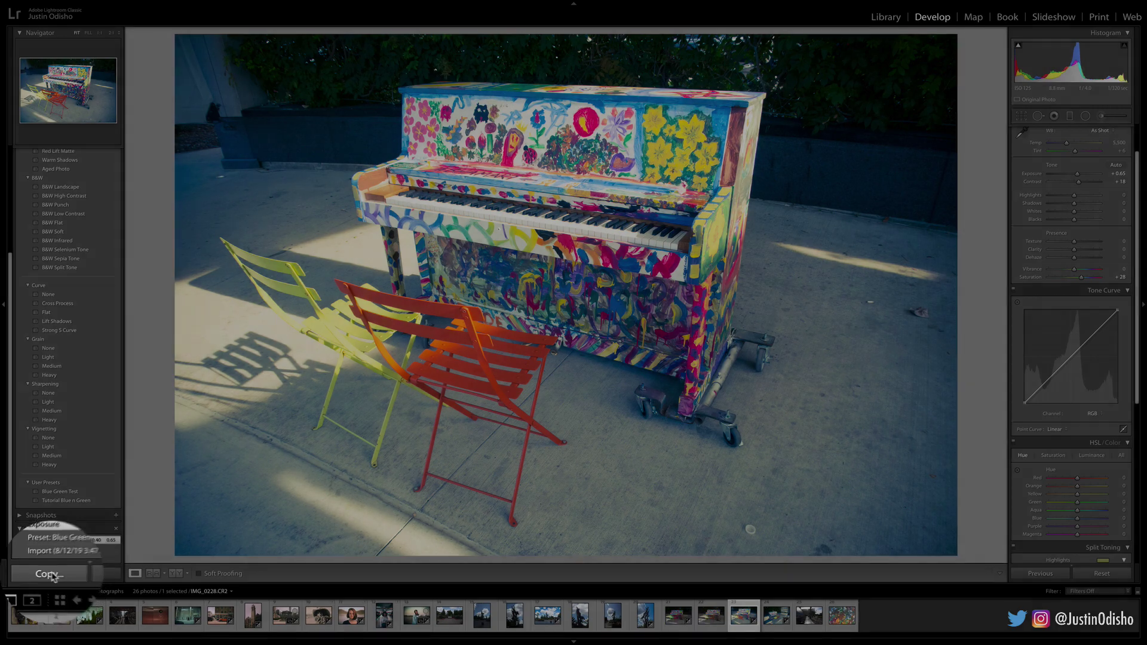
- Copy this photo's develop settings with the default selection and paste them onto IMG_0227.CR2
click(40, 573)
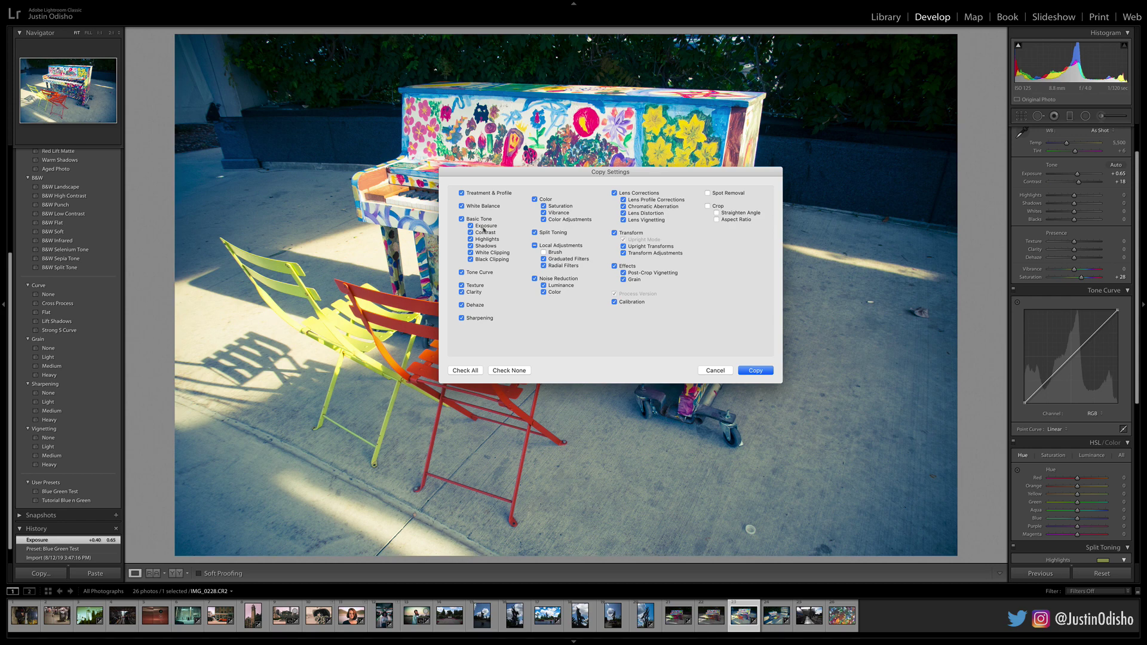
click(755, 370)
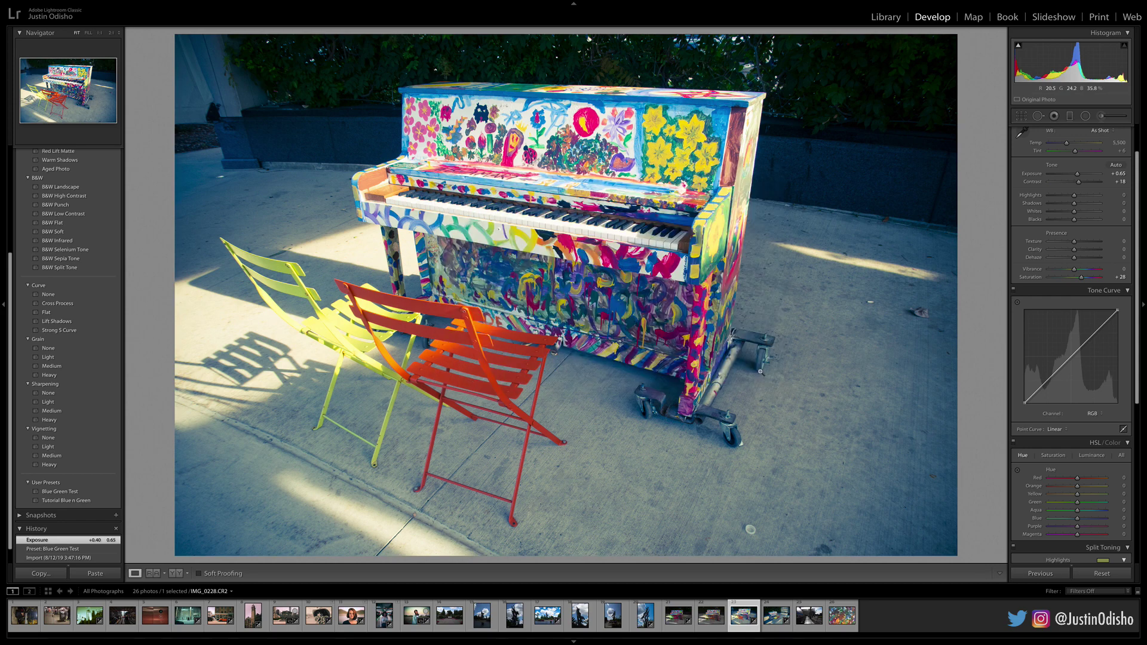
click(710, 618)
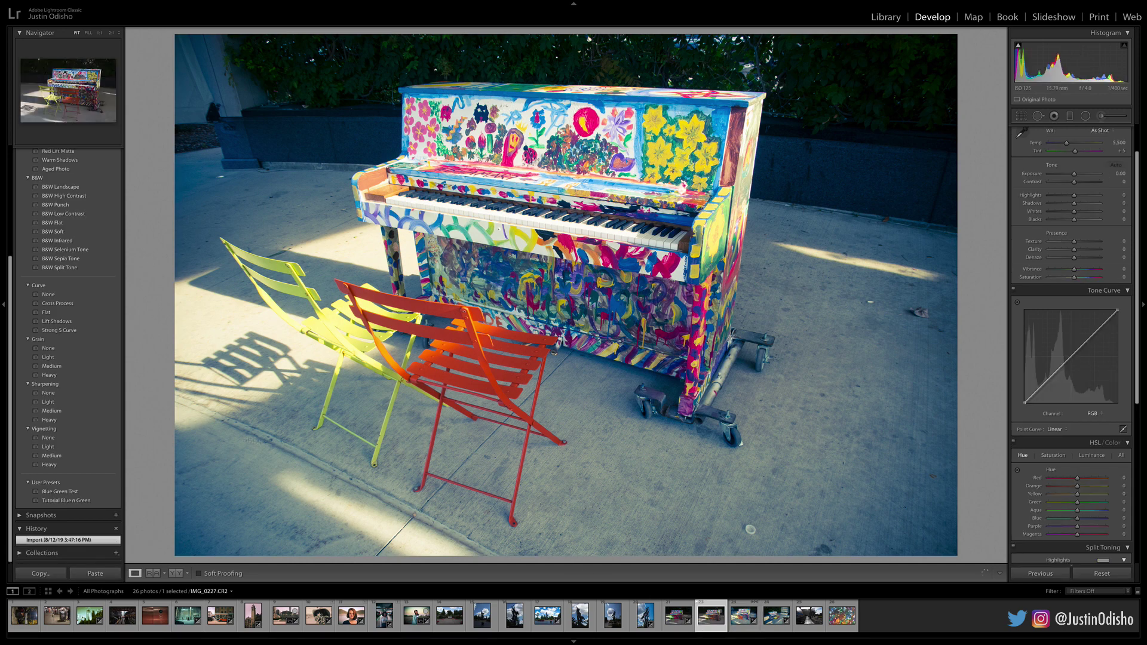
click(95, 573)
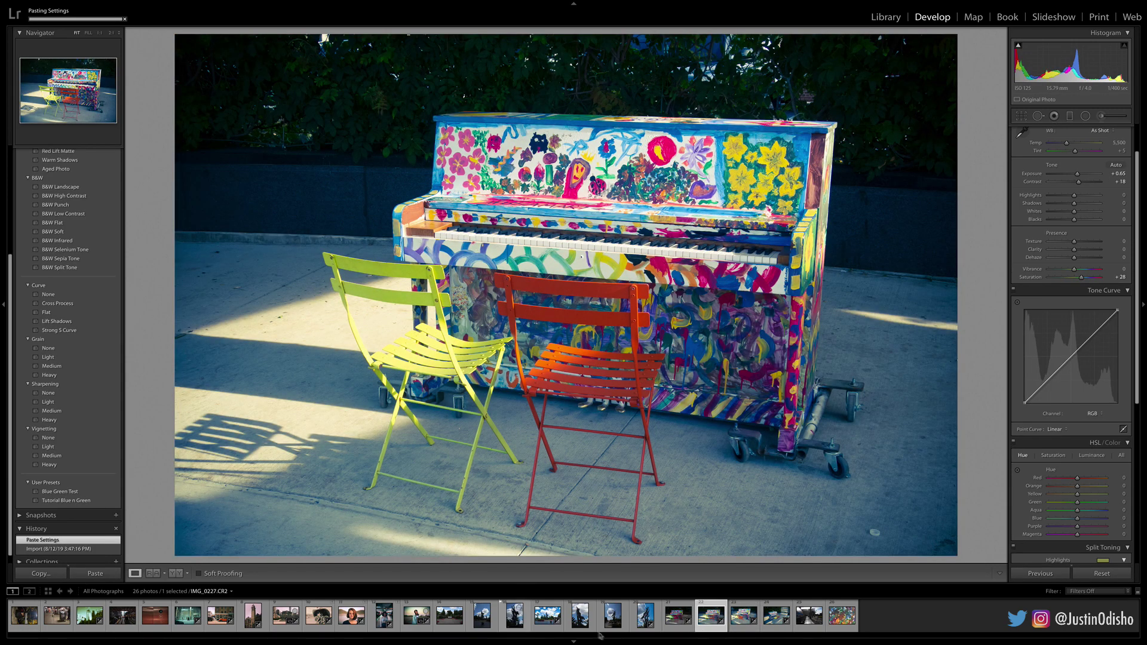
- Return to IMG_0228.CR2 and preview the built-in Creative and B&W presets on it
key(Right)
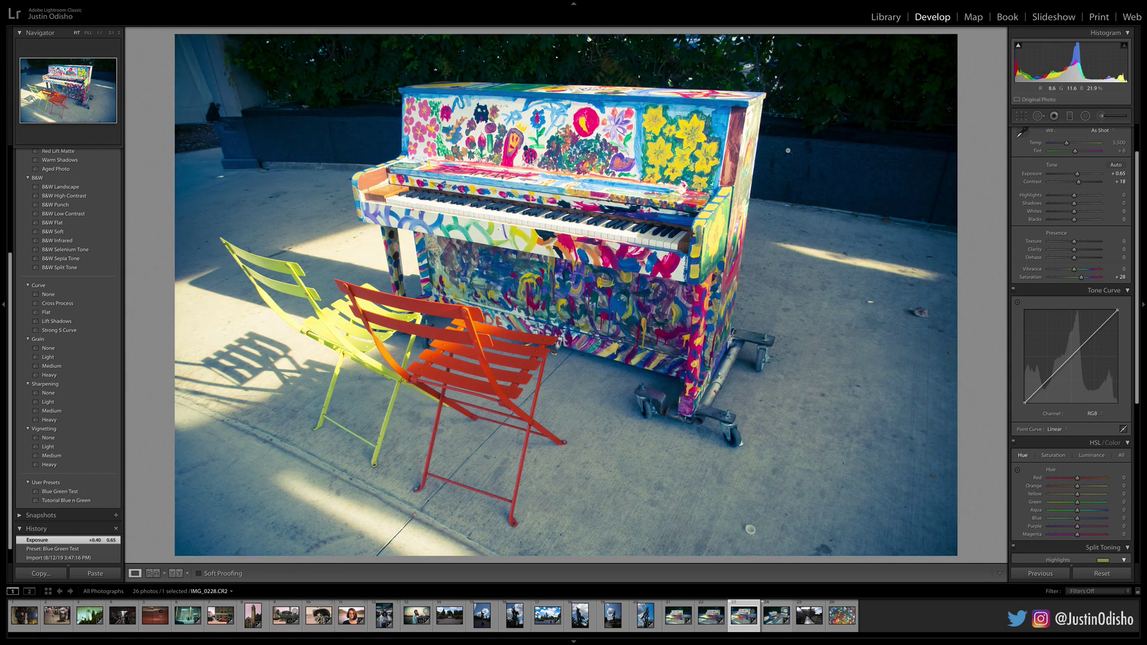
scroll(1072, 239, up, 2)
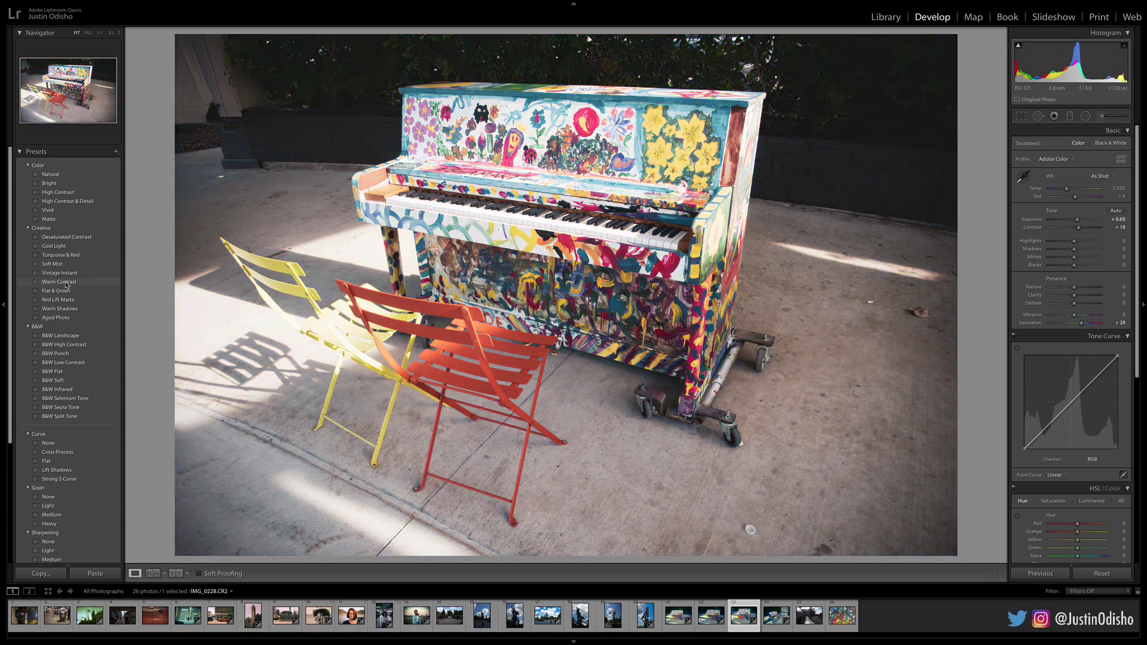
scroll(67, 286, down, 2)
scroll(67, 285, down, 1)
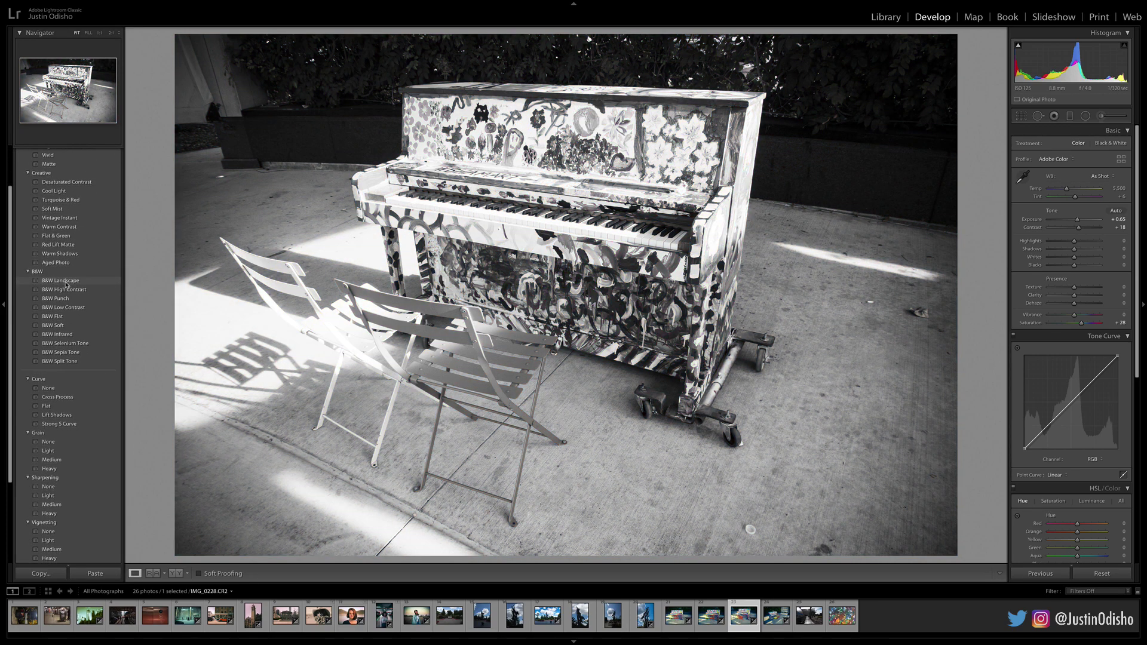